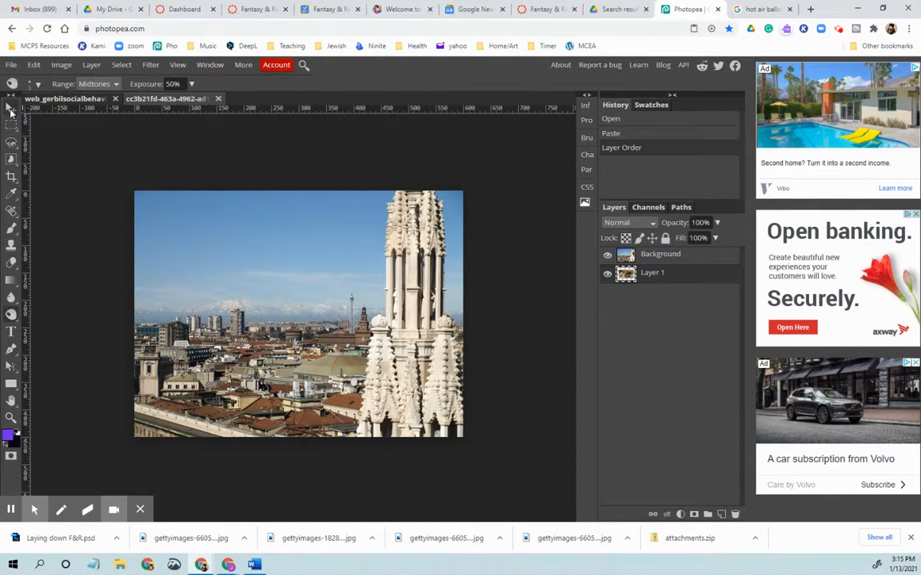
Check the two layers' contents and move the gerbil layer (Layer 1) above the Background layer
{"action": "left_click", "coordinate": [10, 106]}
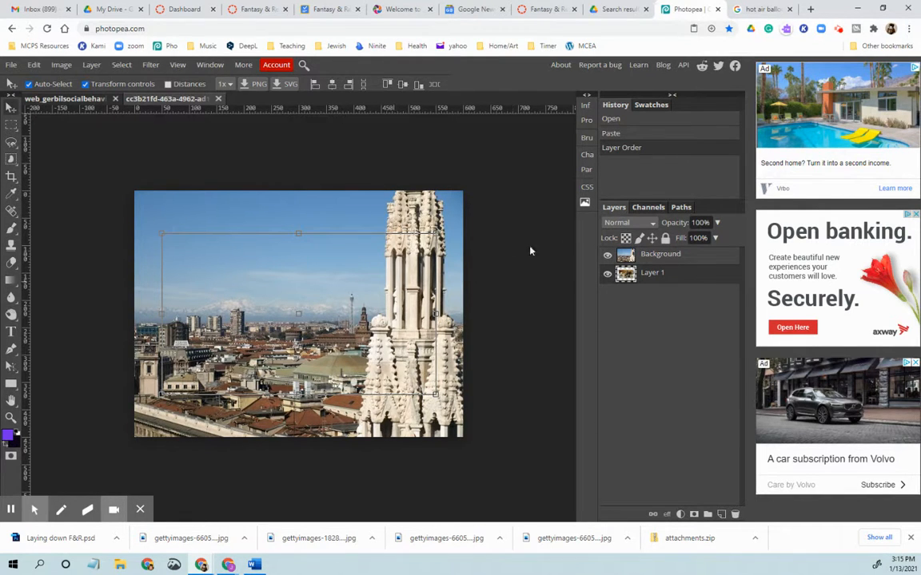
{"action": "left_click", "coordinate": [657, 257]}
{"action": "left_click", "coordinate": [649, 274]}
{"action": "left_click", "coordinate": [607, 257]}
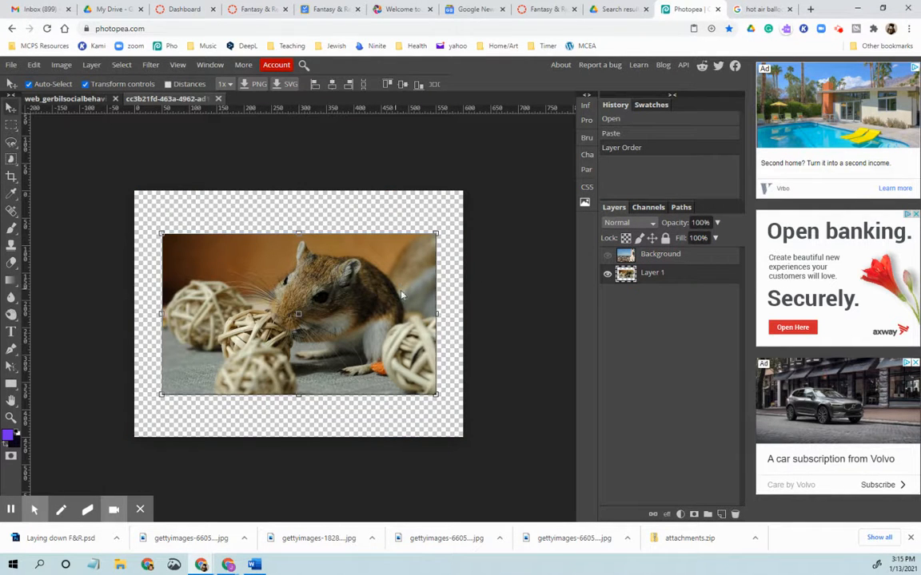
{"action": "left_click", "coordinate": [607, 259]}
{"action": "left_click_drag", "start_coordinate": [649, 278], "coordinate": [647, 256]}
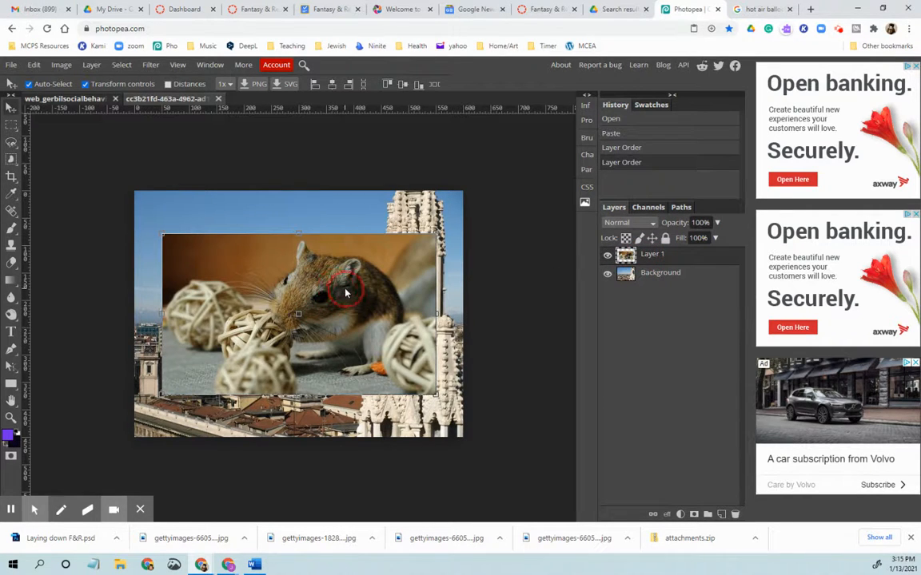
Hide the Background layer and select the gerbil by tracing its outline with the Magnetic Lasso
{"action": "left_click", "coordinate": [607, 274]}
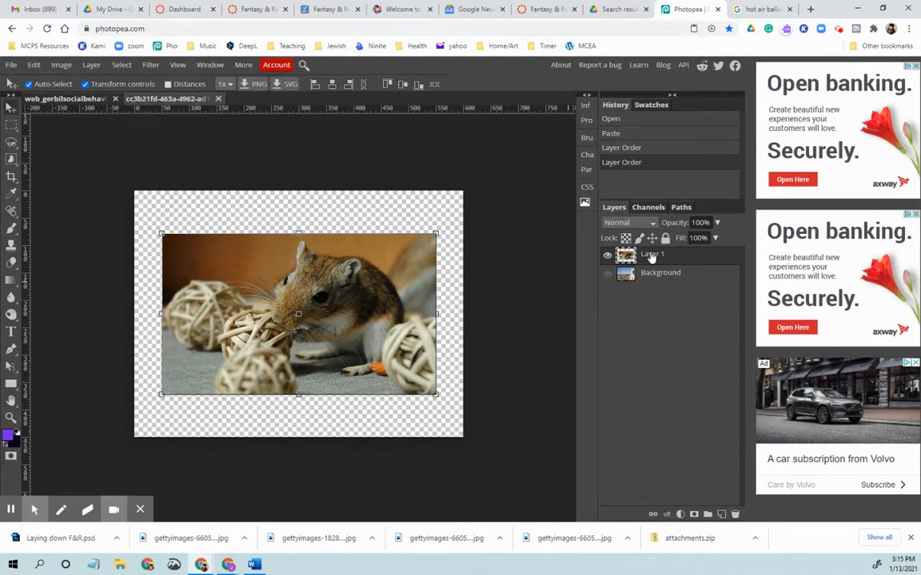
{"action": "right_click", "coordinate": [14, 140]}
{"action": "left_click", "coordinate": [78, 176]}
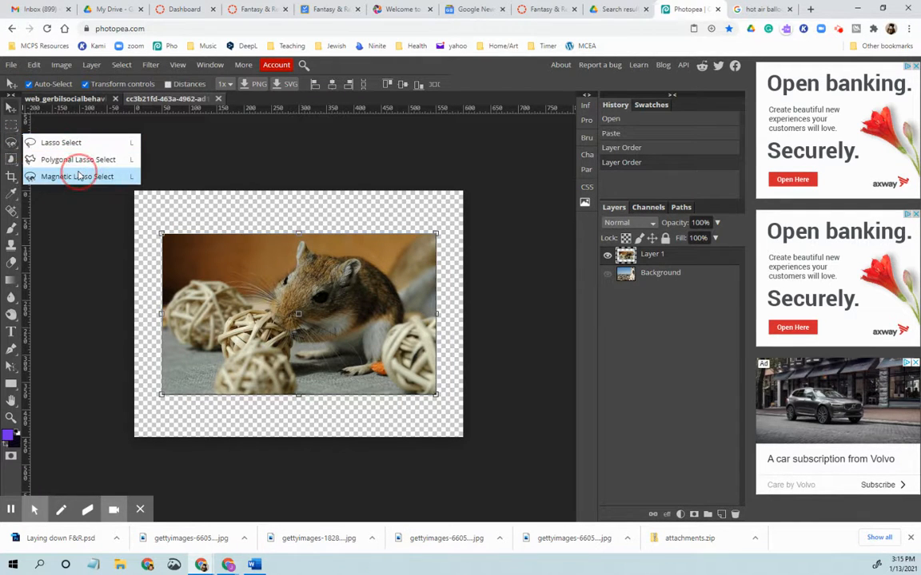
{"action": "left_click", "coordinate": [268, 301]}
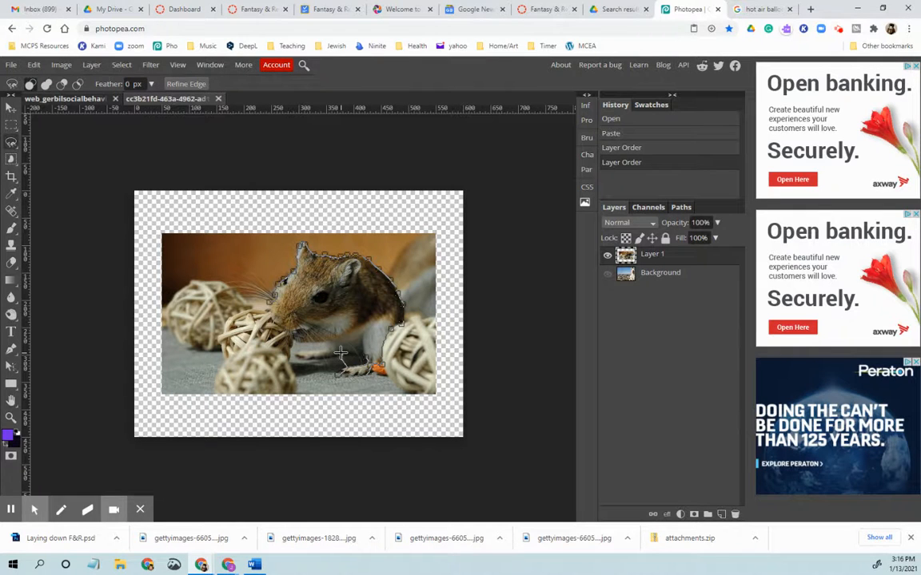
{"action": "left_click", "coordinate": [353, 352]}
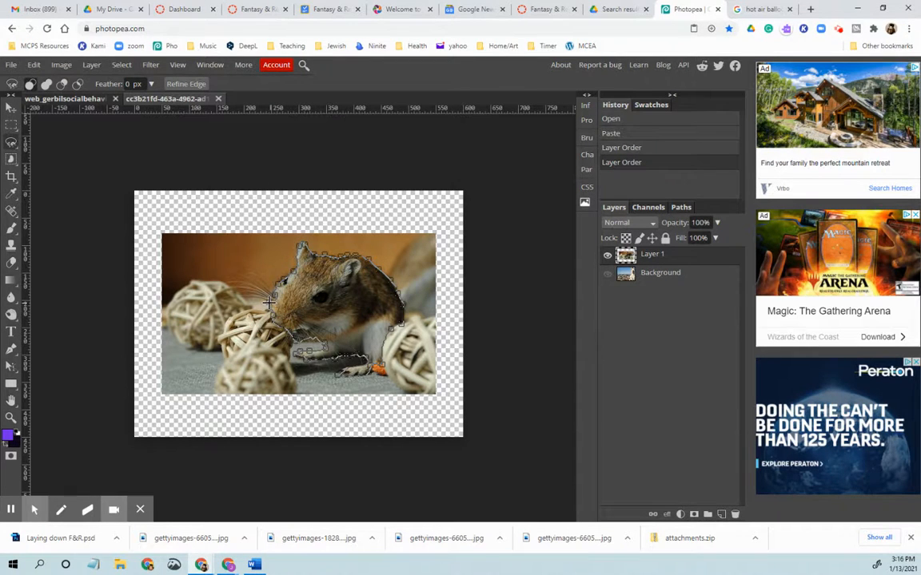
{"action": "double_click", "coordinate": [270, 302]}
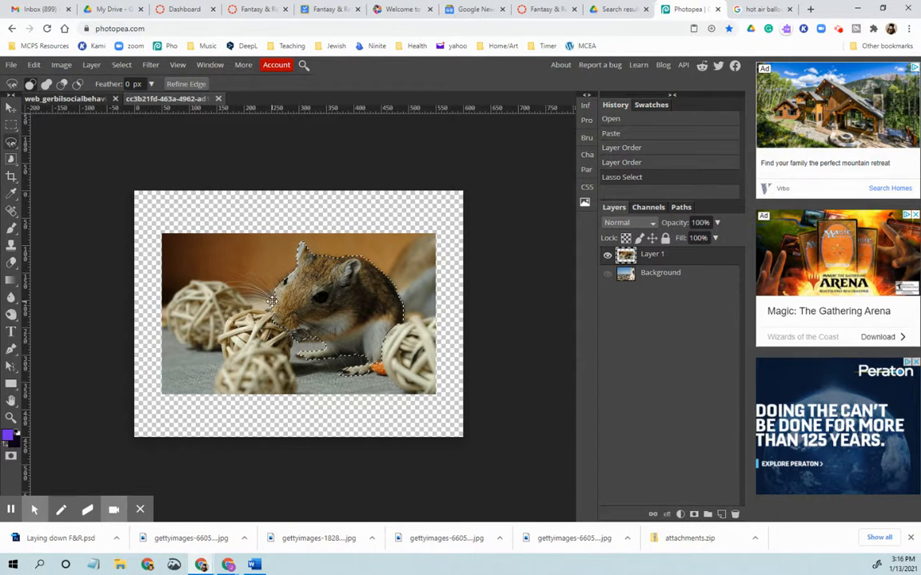
{"action": "left_click", "coordinate": [33, 64]}
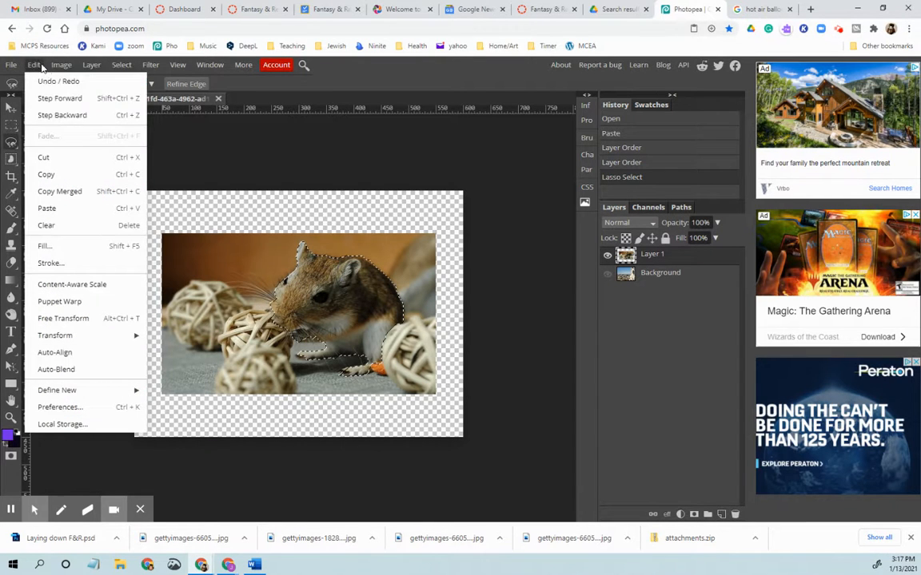
{"action": "left_click", "coordinate": [66, 158]}
{"action": "key", "text": "ctrl+z"}
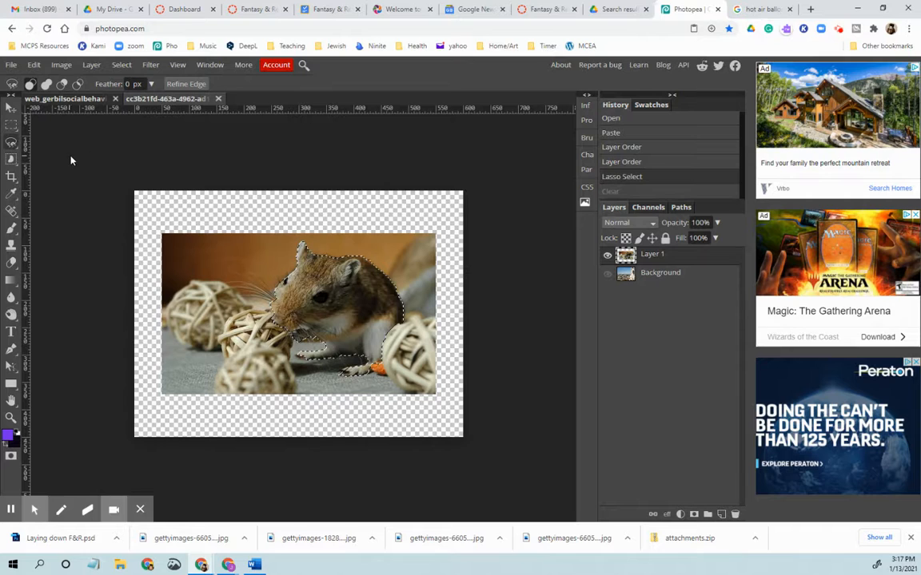
Invert the gerbil selection and cut away everything around the animal on Layer 1
{"action": "left_click", "coordinate": [120, 65]}
{"action": "left_click", "coordinate": [129, 115]}
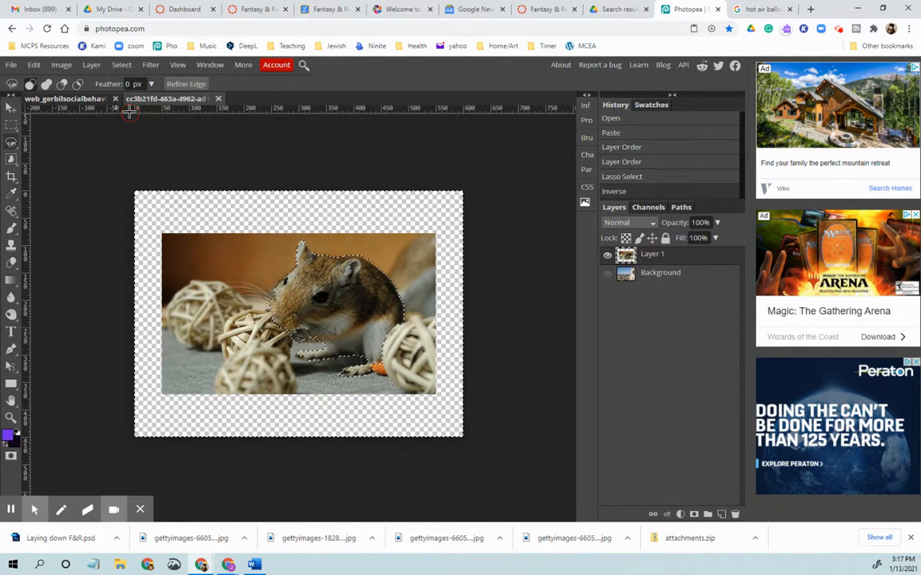
{"action": "left_click", "coordinate": [33, 60]}
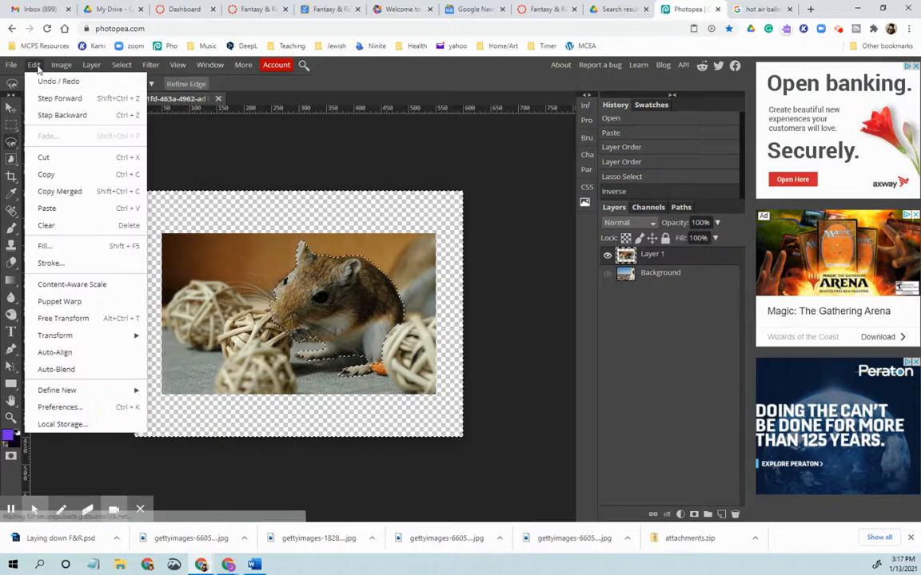
{"action": "left_click", "coordinate": [45, 157]}
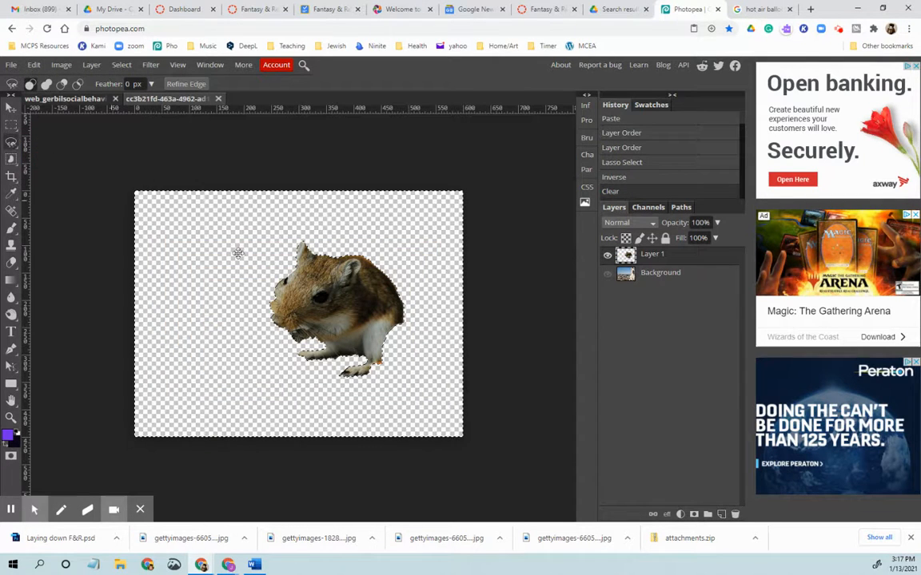
Show the Background layer again and deselect the selection
{"action": "left_click", "coordinate": [606, 273]}
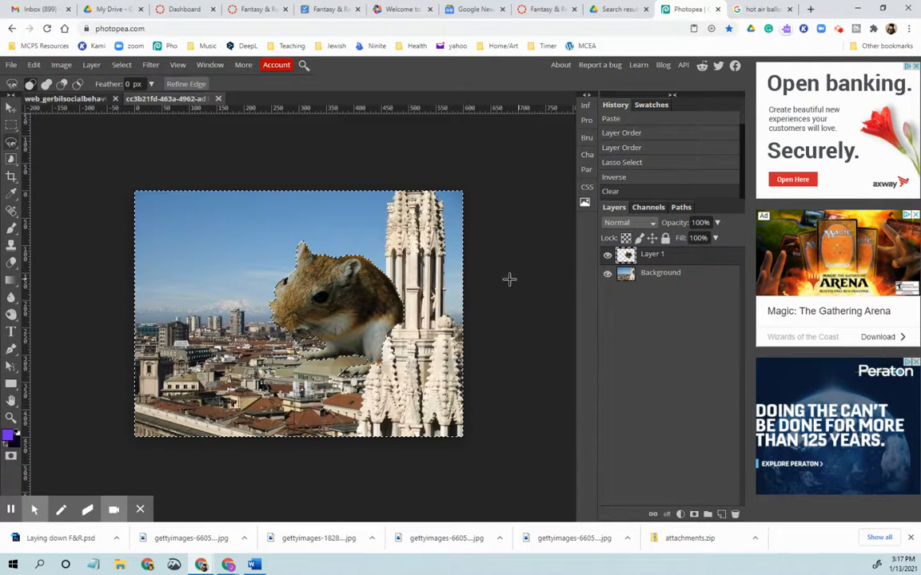
{"action": "left_click", "coordinate": [122, 67]}
{"action": "left_click", "coordinate": [120, 97]}
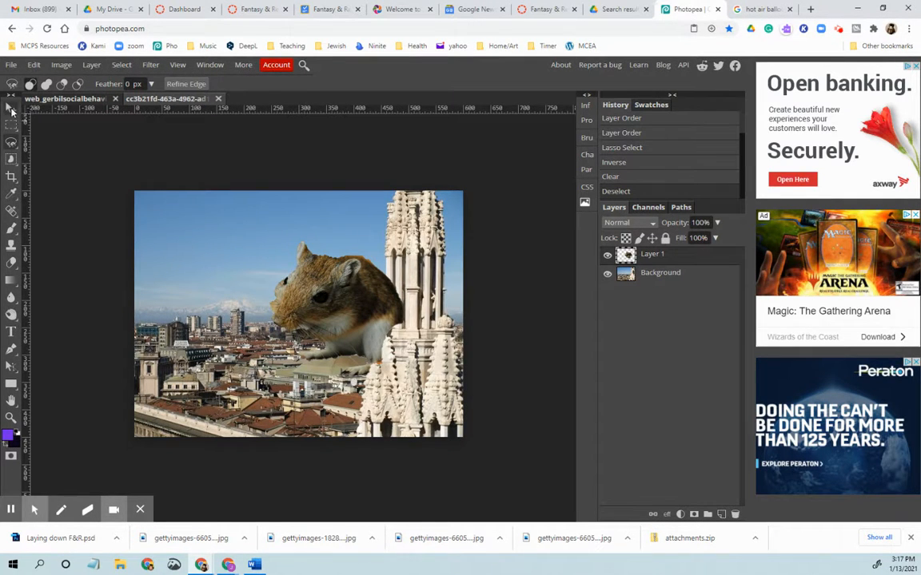
Move the gerbil onto the rooftops left of the tower and scale it to about 89.8%, keeping its proportions
{"action": "left_click", "coordinate": [10, 108]}
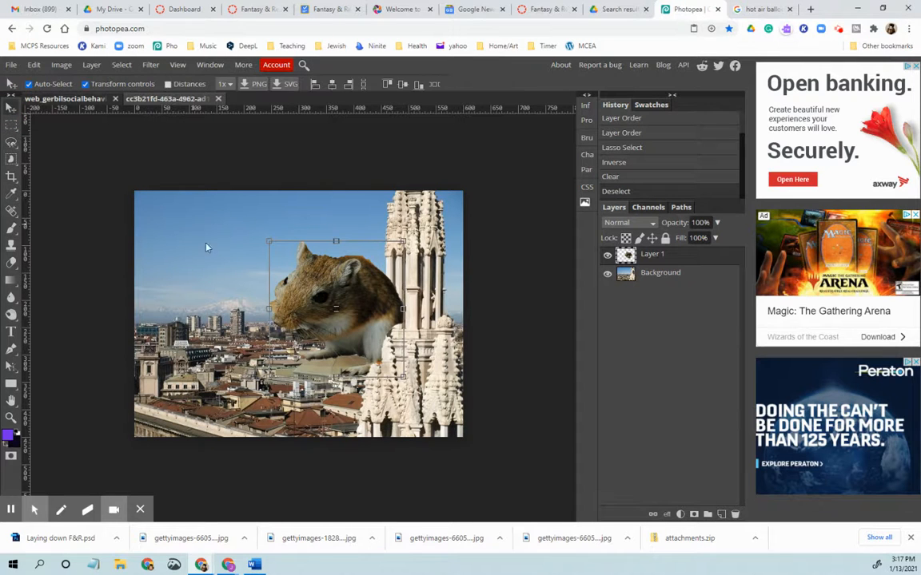
{"action": "left_click_drag", "start_coordinate": [317, 294], "coordinate": [239, 329]}
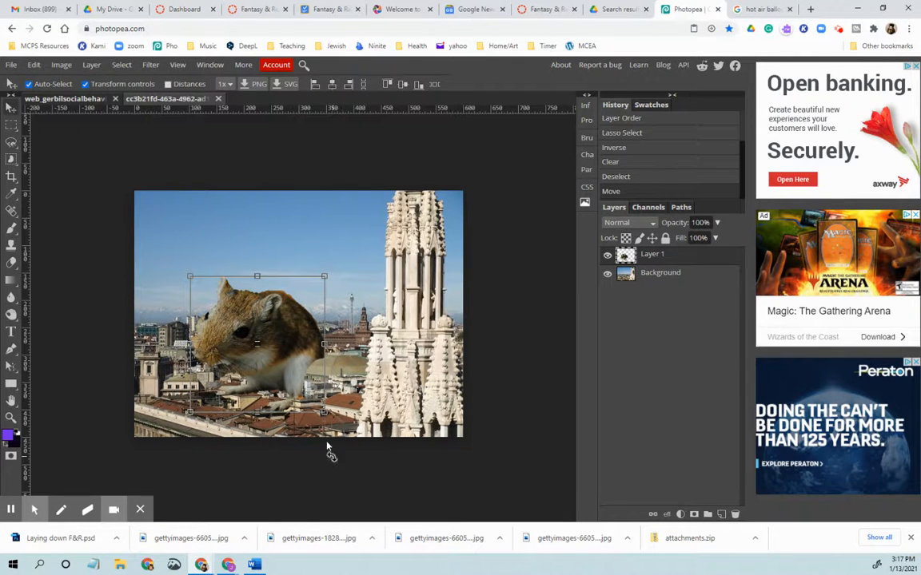
{"action": "mouse_move", "coordinate": [324, 414]}
{"action": "left_mouse_down"}
{"action": "mouse_move", "coordinate": [225, 336]}
{"action": "mouse_move", "coordinate": [312, 427]}
{"action": "left_mouse_up"}
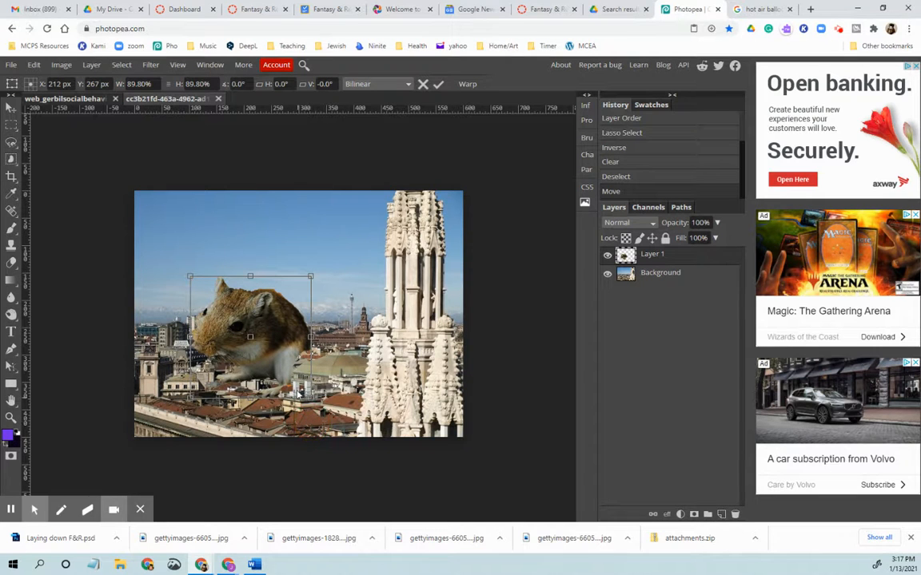
{"action": "mouse_move", "coordinate": [279, 355]}
{"action": "left_mouse_down"}
{"action": "mouse_move", "coordinate": [283, 369]}
{"action": "mouse_move", "coordinate": [296, 364]}
{"action": "mouse_move", "coordinate": [281, 347]}
{"action": "left_mouse_up"}
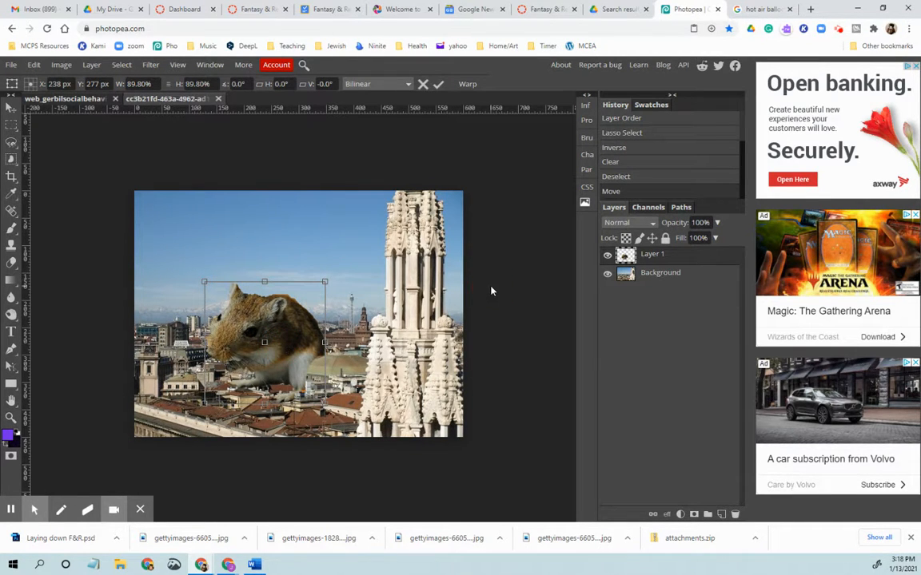
{"action": "left_click", "coordinate": [11, 105]}
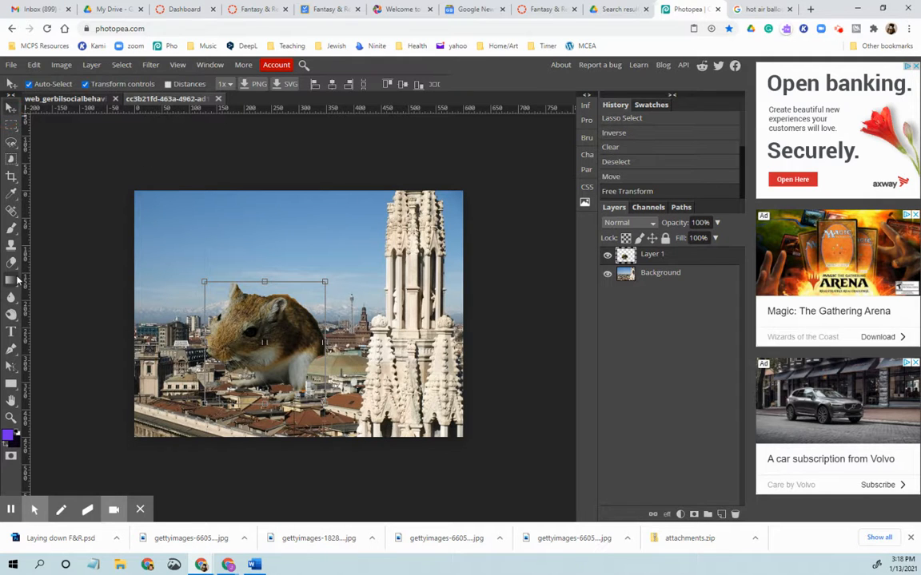
Try erasing across the gerbil's body with a 15 px Eraser at 37% hardness, and undo the stroke
{"action": "left_click", "coordinate": [12, 261]}
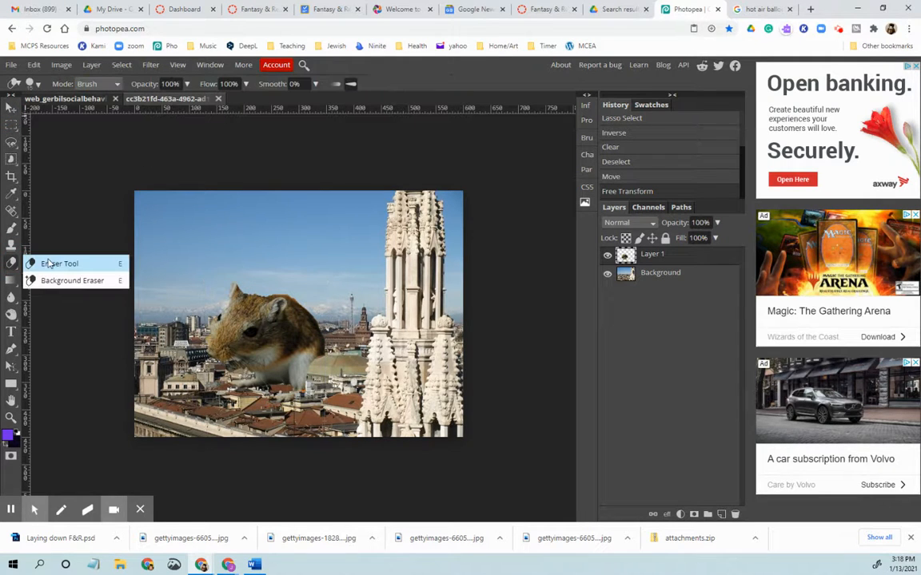
{"action": "left_click", "coordinate": [48, 263]}
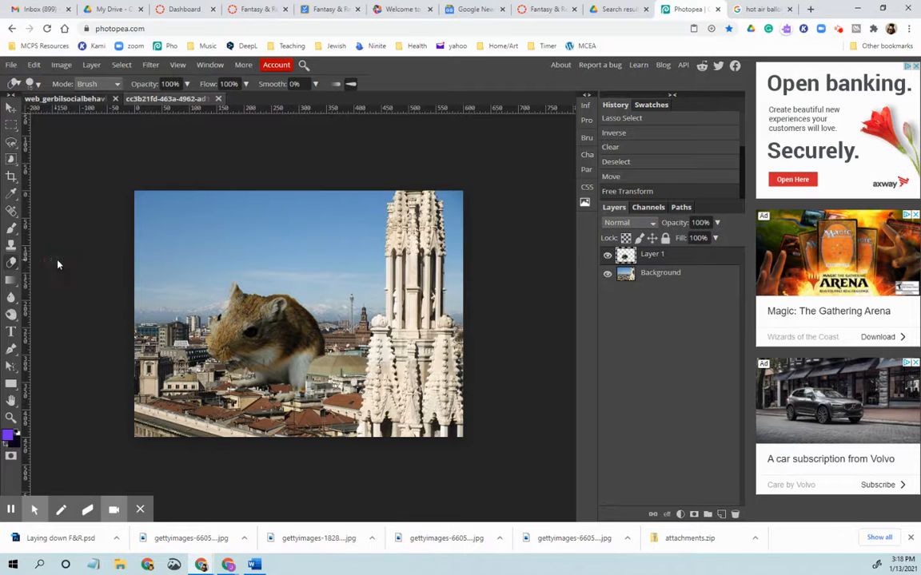
{"action": "left_click", "coordinate": [37, 84]}
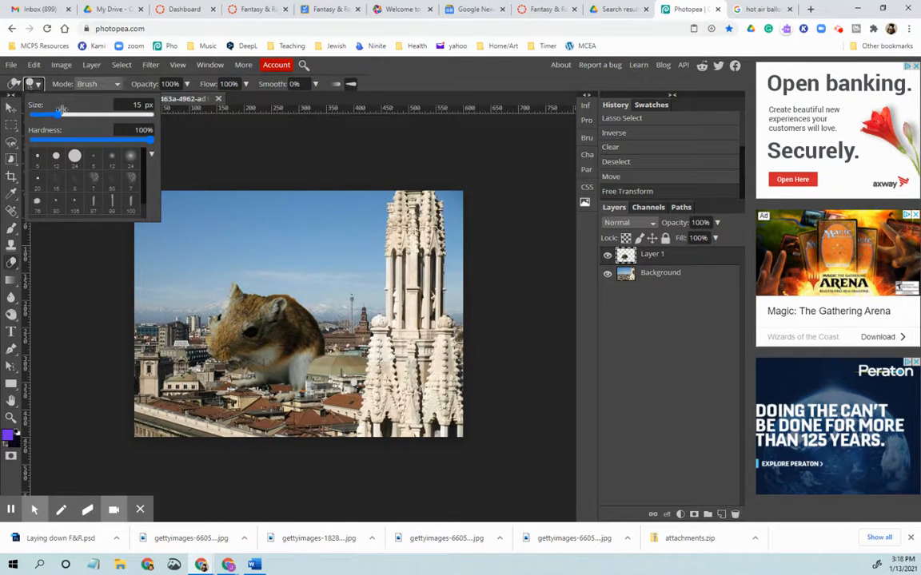
{"action": "mouse_move", "coordinate": [62, 116]}
{"action": "left_mouse_down"}
{"action": "mouse_move", "coordinate": [89, 117]}
{"action": "mouse_move", "coordinate": [59, 116]}
{"action": "left_mouse_up"}
{"action": "left_click_drag", "start_coordinate": [151, 141], "coordinate": [76, 141]}
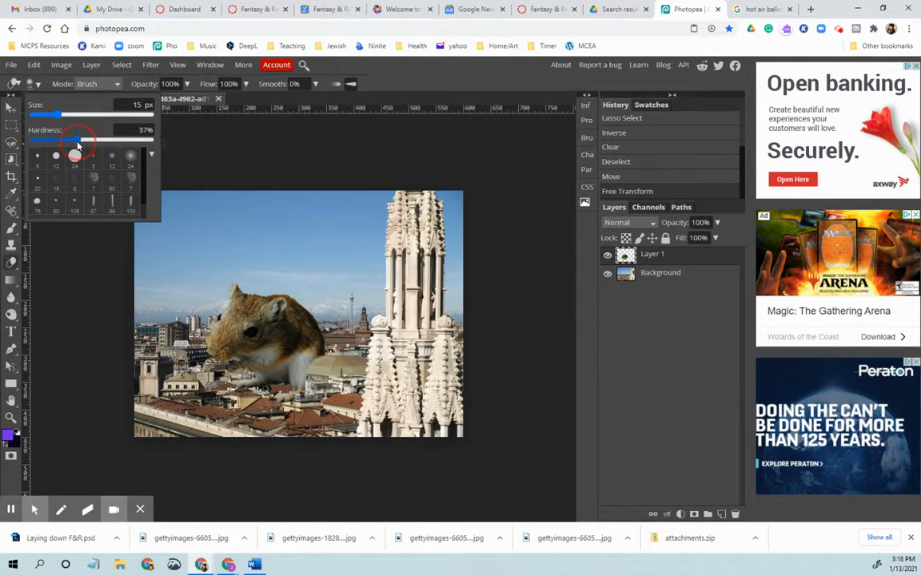
{"action": "mouse_move", "coordinate": [267, 334]}
{"action": "left_mouse_down"}
{"action": "mouse_move", "coordinate": [287, 341]}
{"action": "mouse_move", "coordinate": [268, 292]}
{"action": "mouse_move", "coordinate": [276, 284]}
{"action": "left_mouse_up"}
{"action": "key", "text": "ctrl+z"}
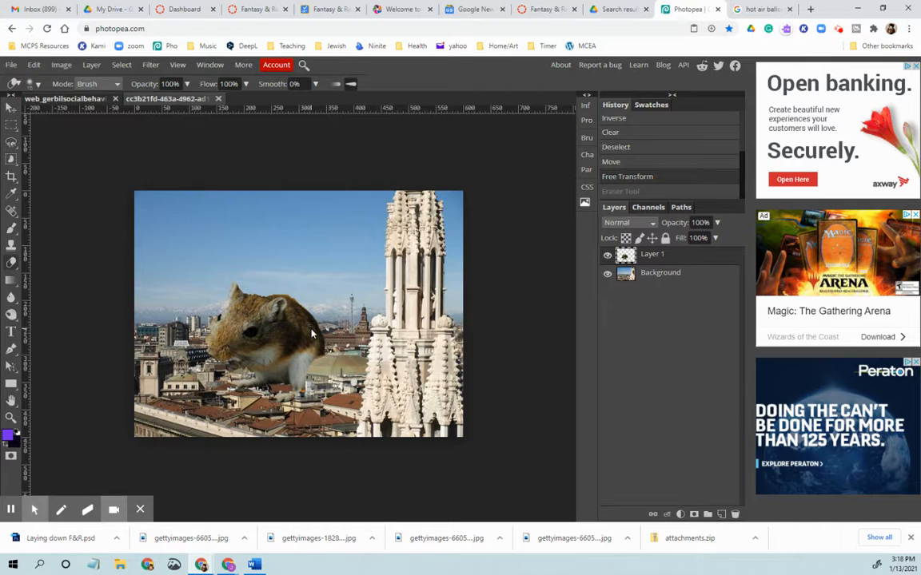
Set the Eraser hardness to 100% and, after undoing the trial strokes, erase the gerbil's legs and feet so its body sits behind the buildings
{"action": "left_click", "coordinate": [37, 84]}
{"action": "left_click_drag", "start_coordinate": [76, 139], "coordinate": [148, 141]}
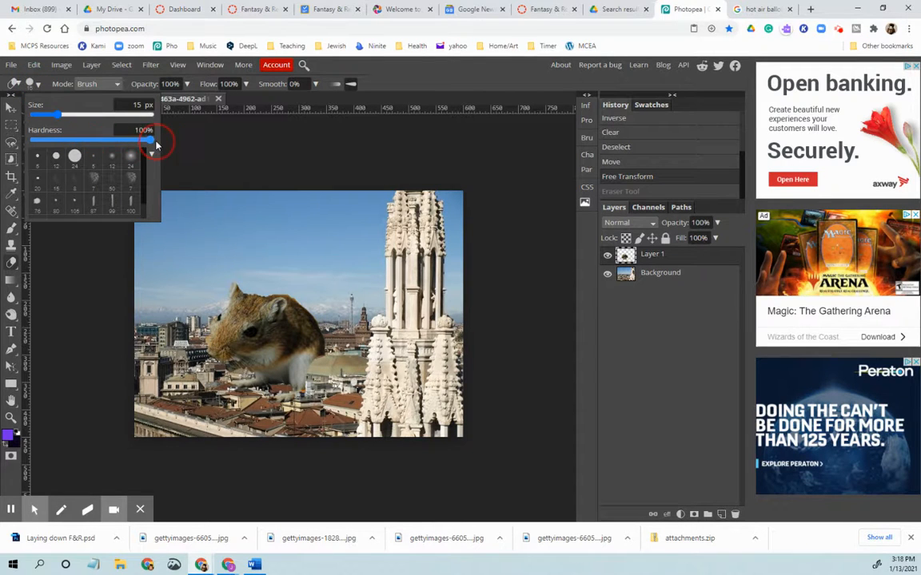
{"action": "left_click", "coordinate": [282, 327]}
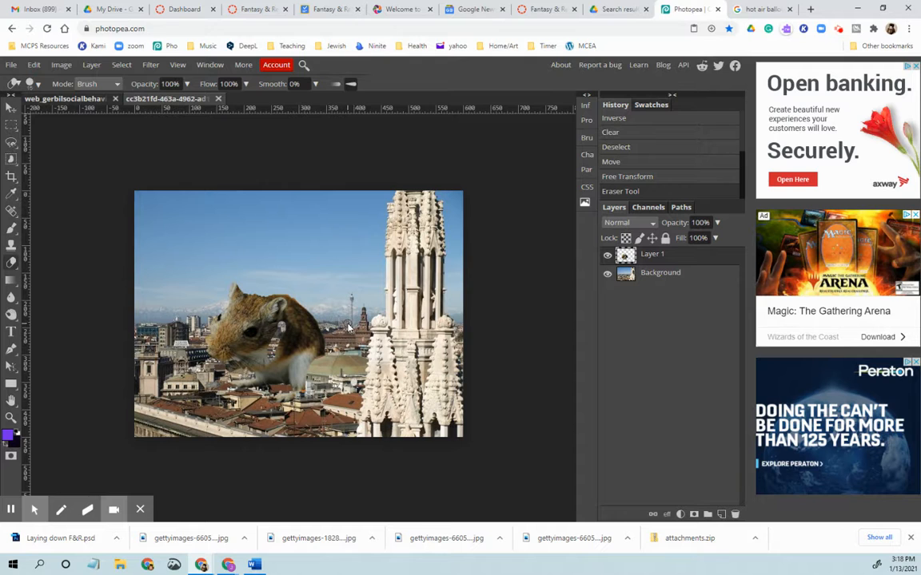
{"action": "key", "text": "ctrl+z"}
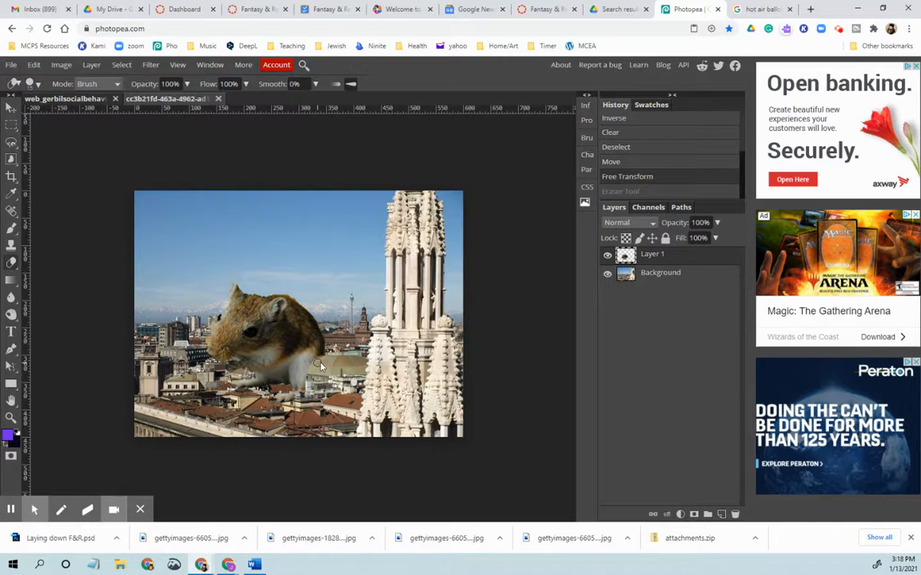
{"action": "mouse_move", "coordinate": [321, 365]}
{"action": "left_mouse_down"}
{"action": "mouse_move", "coordinate": [292, 331]}
{"action": "mouse_move", "coordinate": [279, 335]}
{"action": "mouse_move", "coordinate": [305, 390]}
{"action": "mouse_move", "coordinate": [306, 371]}
{"action": "mouse_move", "coordinate": [295, 377]}
{"action": "left_mouse_up"}
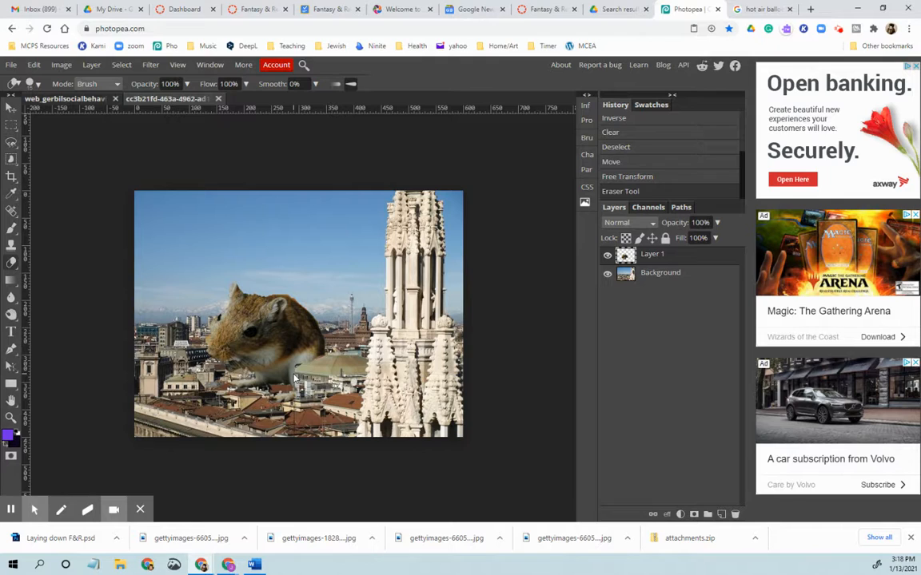
{"action": "key", "text": "ctrl+z"}
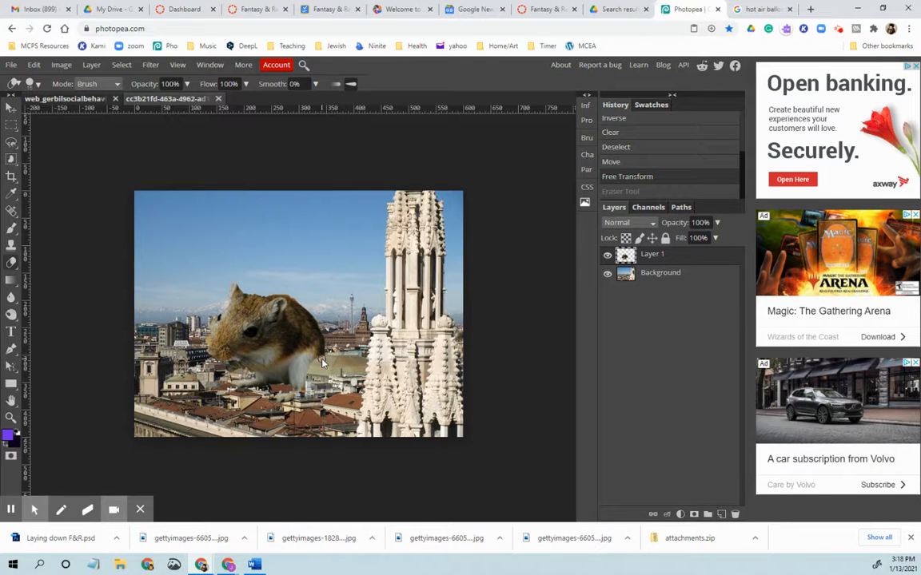
{"action": "mouse_move", "coordinate": [312, 369]}
{"action": "left_mouse_down"}
{"action": "mouse_move", "coordinate": [295, 393]}
{"action": "mouse_move", "coordinate": [297, 384]}
{"action": "mouse_move", "coordinate": [311, 387]}
{"action": "mouse_move", "coordinate": [307, 400]}
{"action": "mouse_move", "coordinate": [283, 392]}
{"action": "mouse_move", "coordinate": [313, 374]}
{"action": "mouse_move", "coordinate": [298, 390]}
{"action": "mouse_move", "coordinate": [234, 389]}
{"action": "left_mouse_up"}
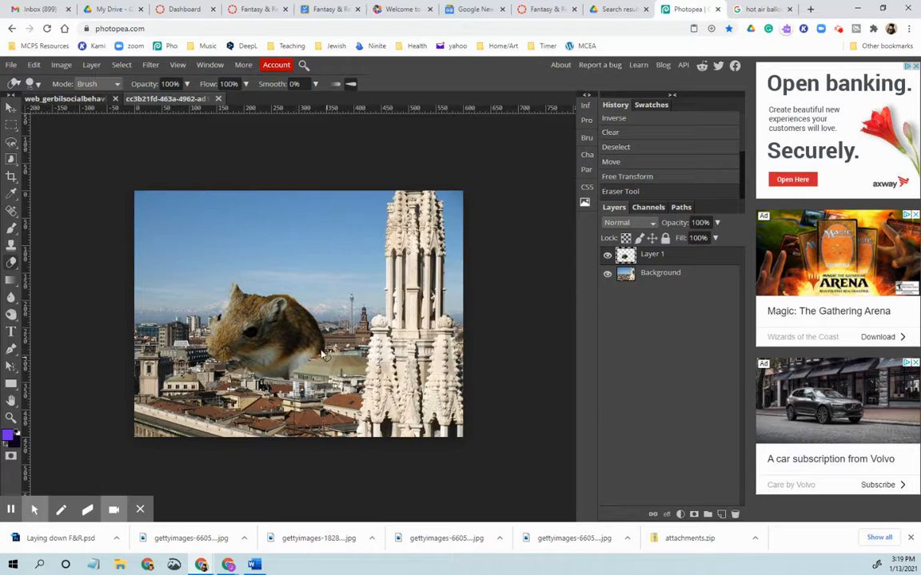
Nudge the gerbil slightly right and down, and scale it to about 98.18%
{"action": "key", "text": "v"}
{"action": "left_click_drag", "start_coordinate": [237, 352], "coordinate": [240, 354]}
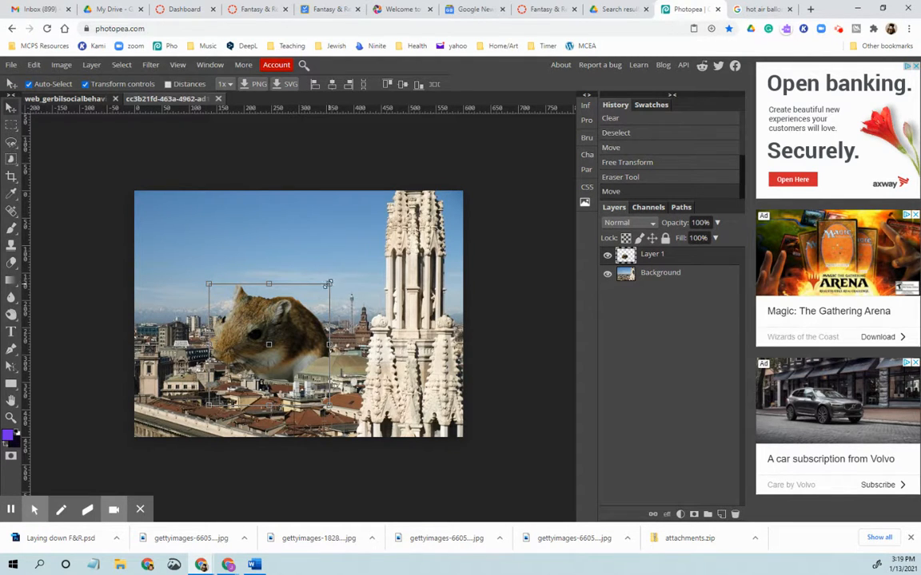
{"action": "mouse_move", "coordinate": [330, 284]}
{"action": "left_mouse_down"}
{"action": "mouse_move", "coordinate": [364, 248]}
{"action": "mouse_move", "coordinate": [326, 285]}
{"action": "left_mouse_up"}
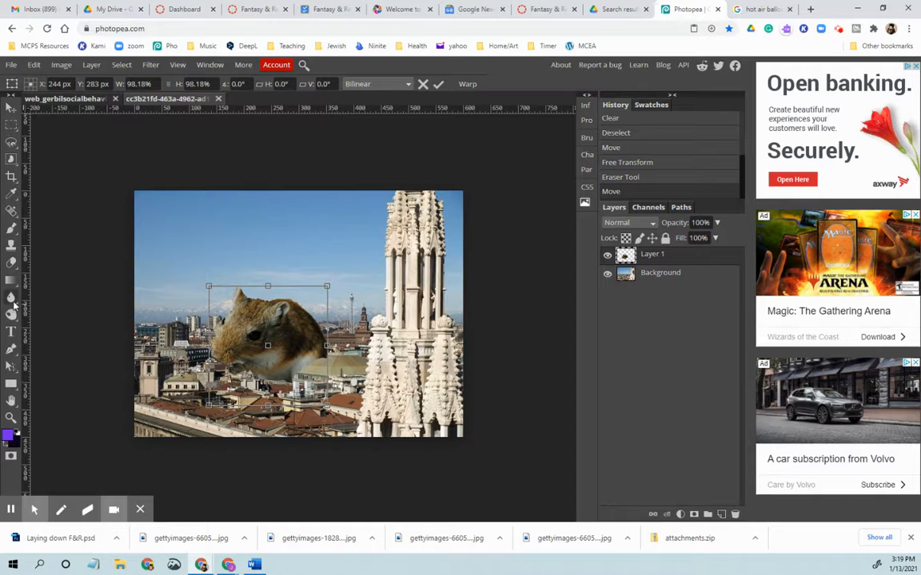
Try an Eraser stroke on the gerbil layer with the 15 px brush at 100% hardness
{"action": "right_click", "coordinate": [11, 264]}
{"action": "left_click", "coordinate": [53, 263]}
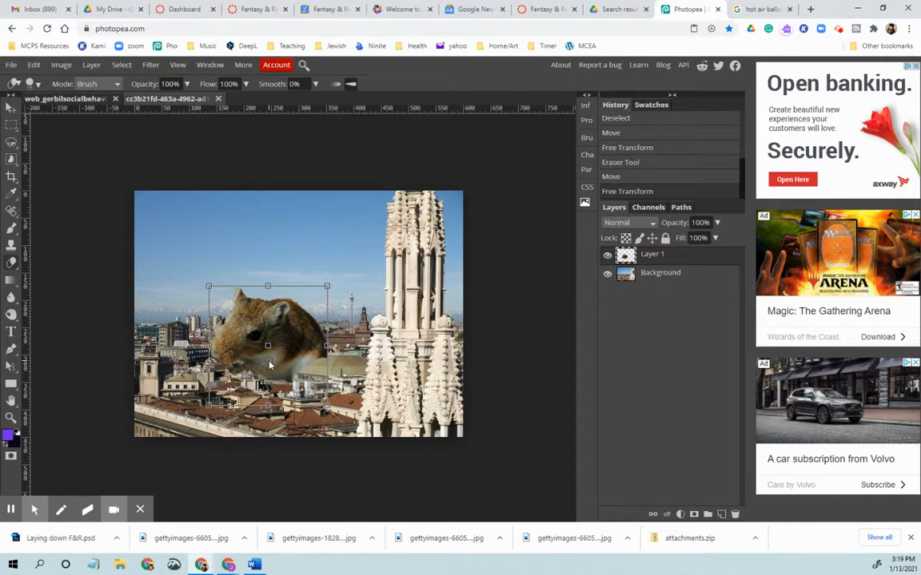
{"action": "left_click", "coordinate": [32, 84]}
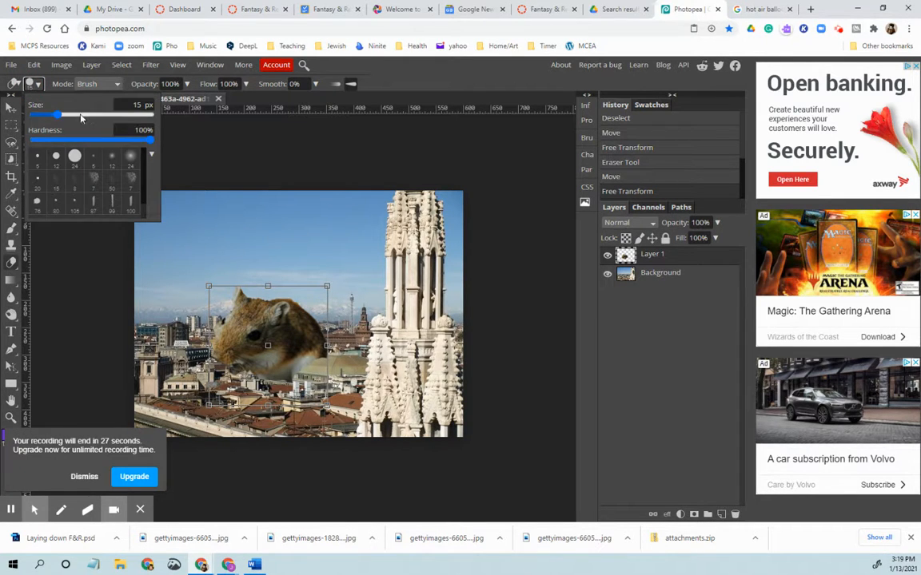
{"action": "left_click", "coordinate": [224, 175]}
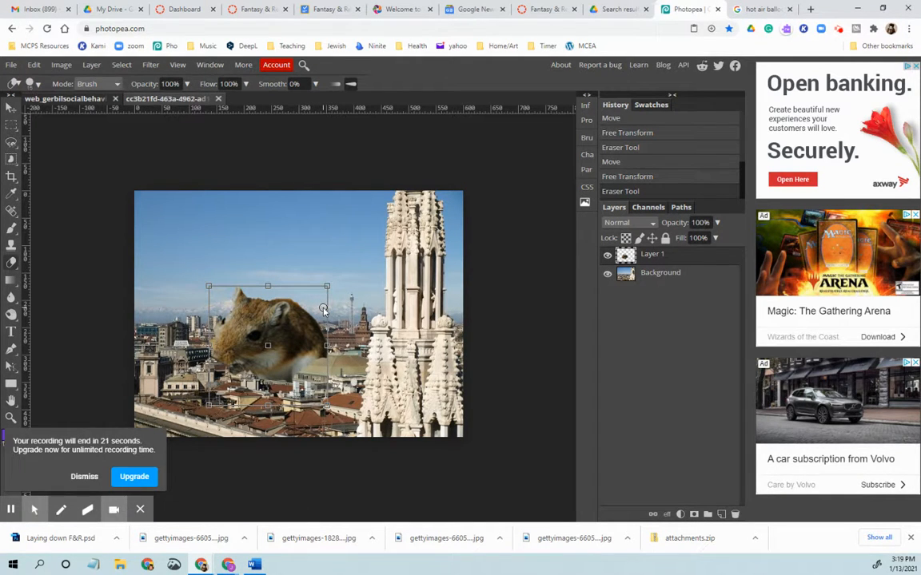
Undo the last eraser stroke and the gerbil's last free transform
{"action": "left_click", "coordinate": [34, 65]}
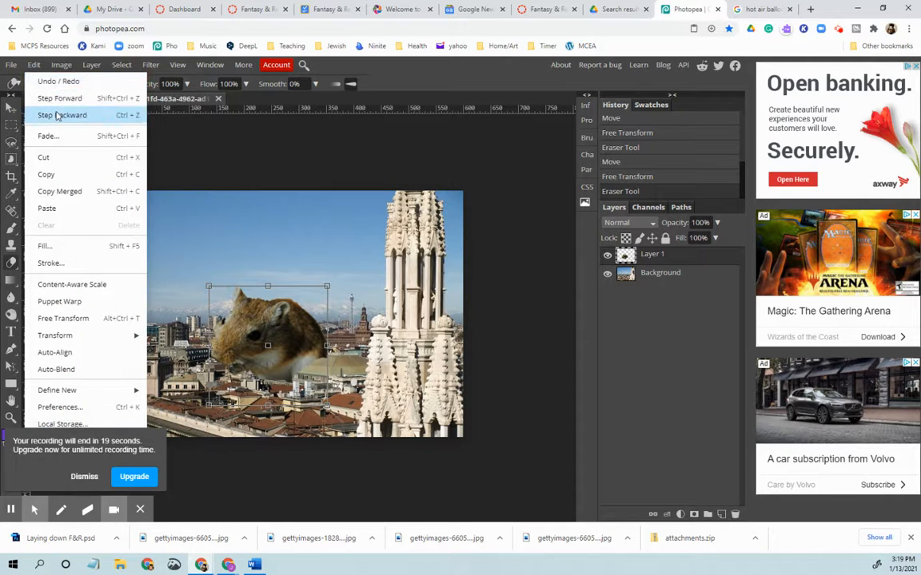
{"action": "left_click", "coordinate": [61, 116]}
{"action": "left_click", "coordinate": [34, 65]}
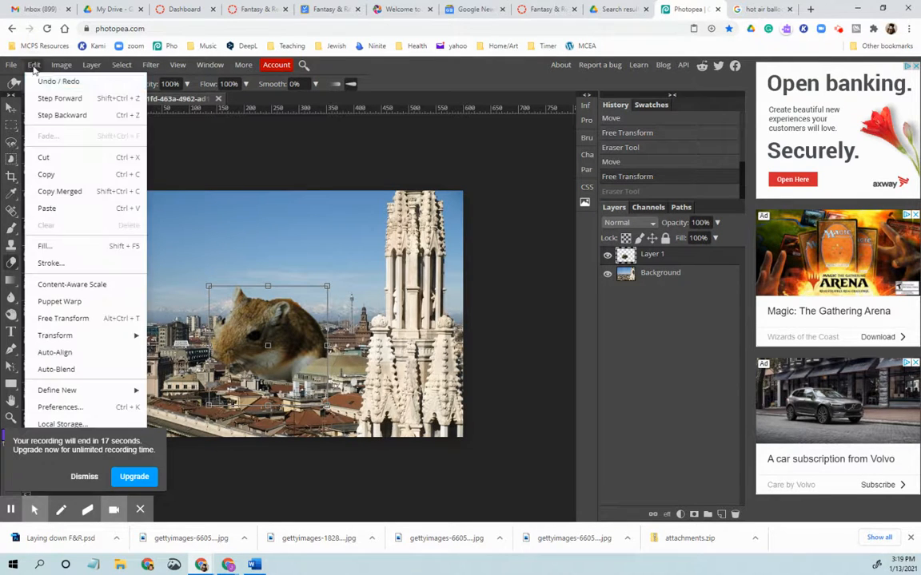
{"action": "left_click", "coordinate": [48, 114]}
{"action": "left_click", "coordinate": [33, 64]}
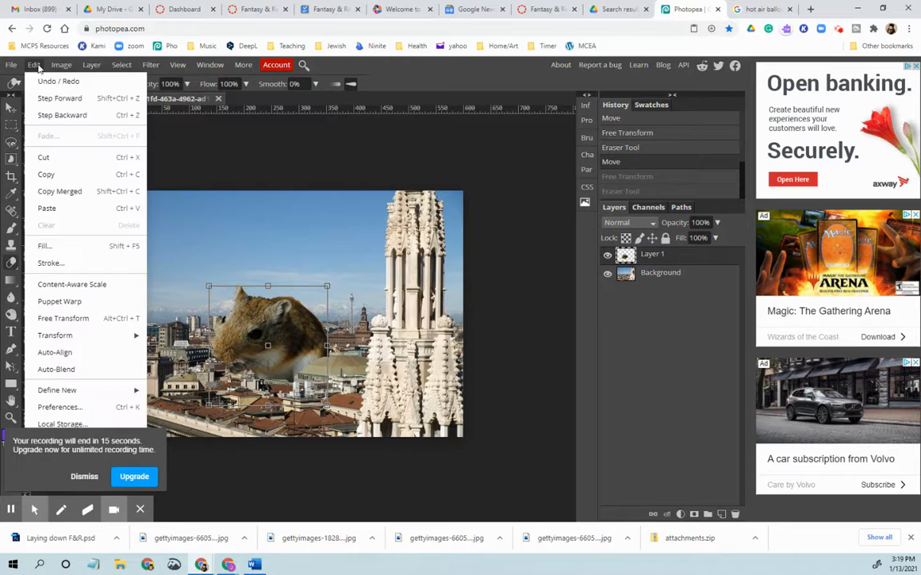
{"action": "left_click", "coordinate": [214, 154]}
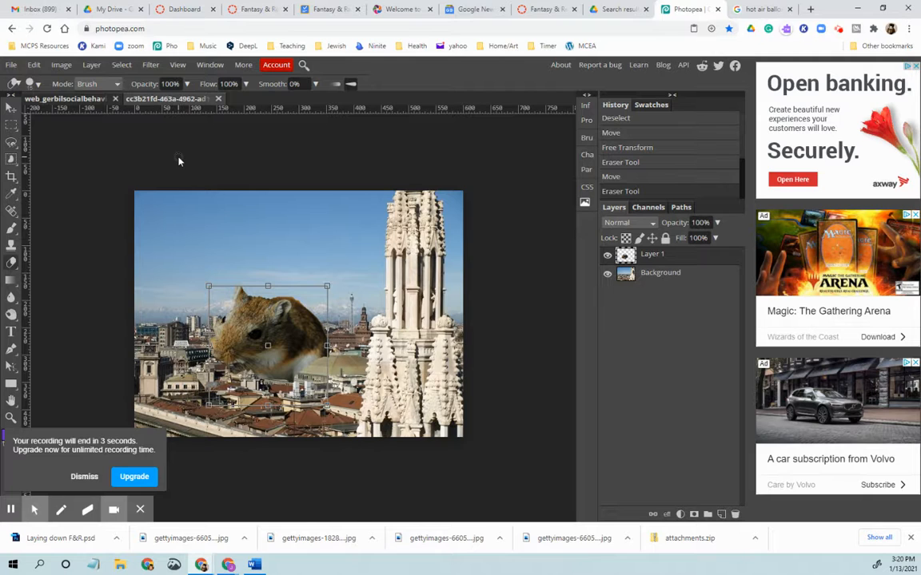
{"action": "left_click", "coordinate": [839, 30]}
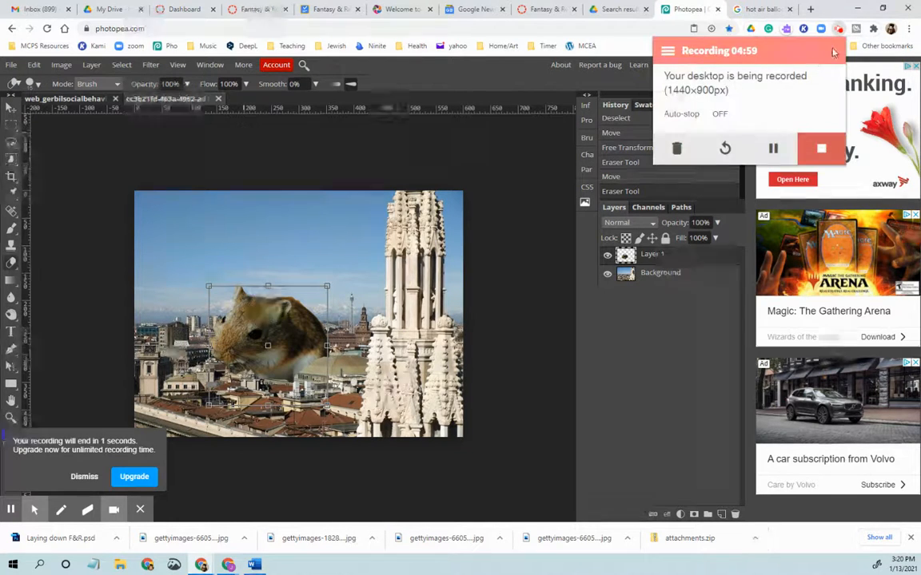